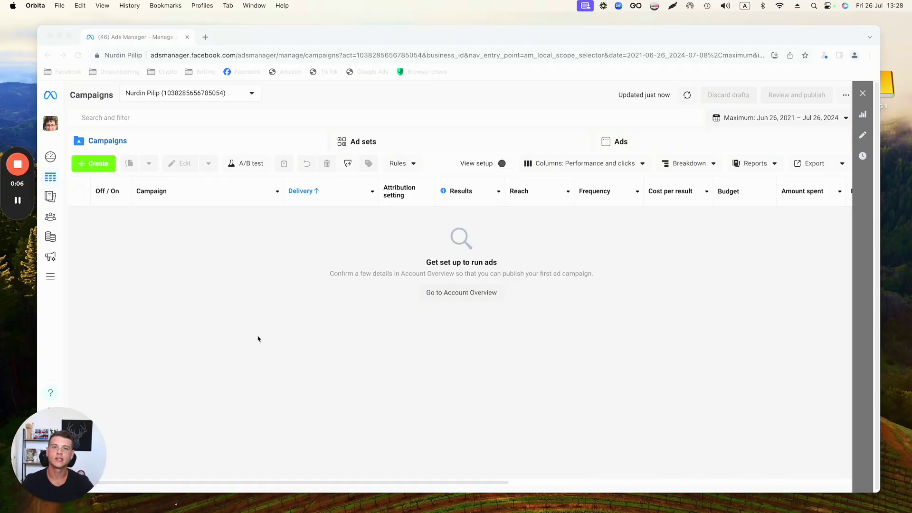
Create a new campaign with the Leads objective, choosing the manual leads campaign setup.
click(222, 312)
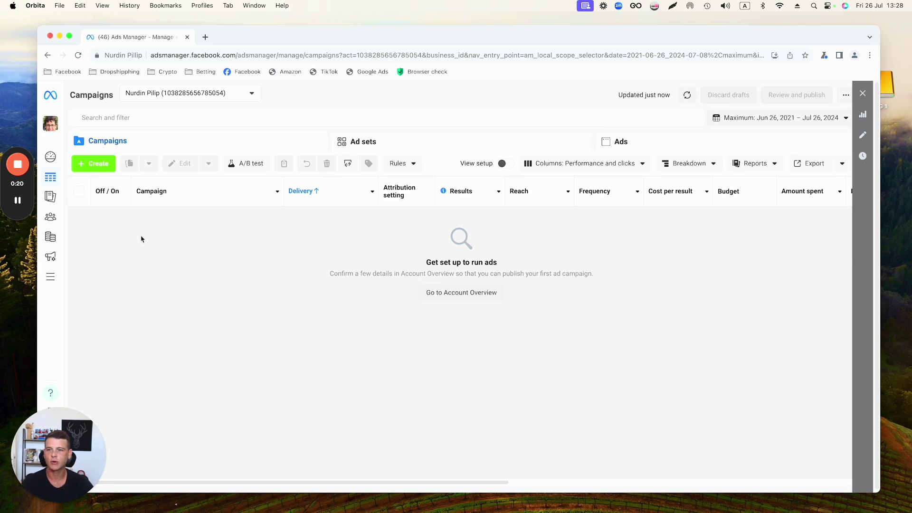
click(95, 165)
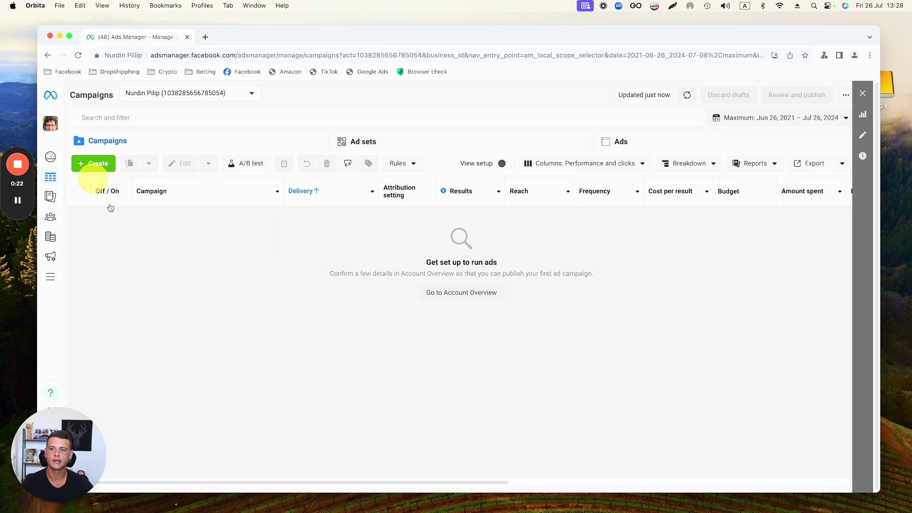
scroll(376, 291, down, 2)
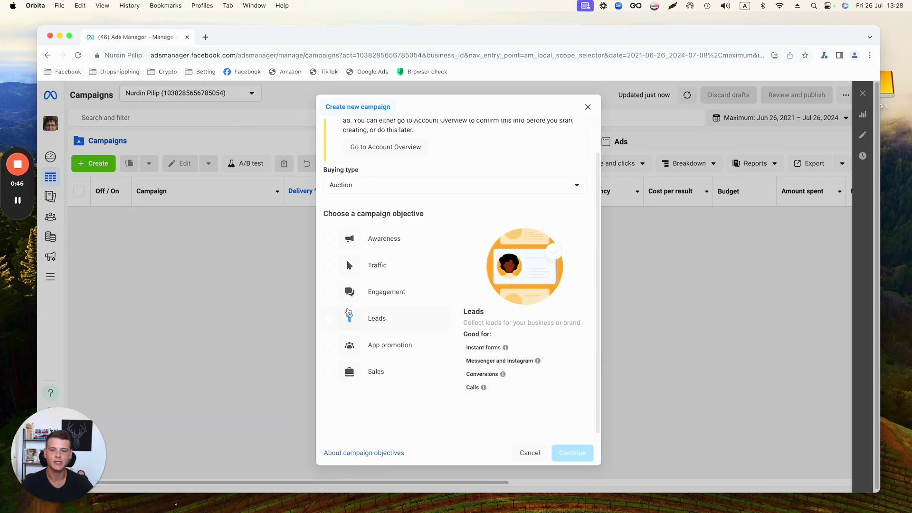
click(330, 324)
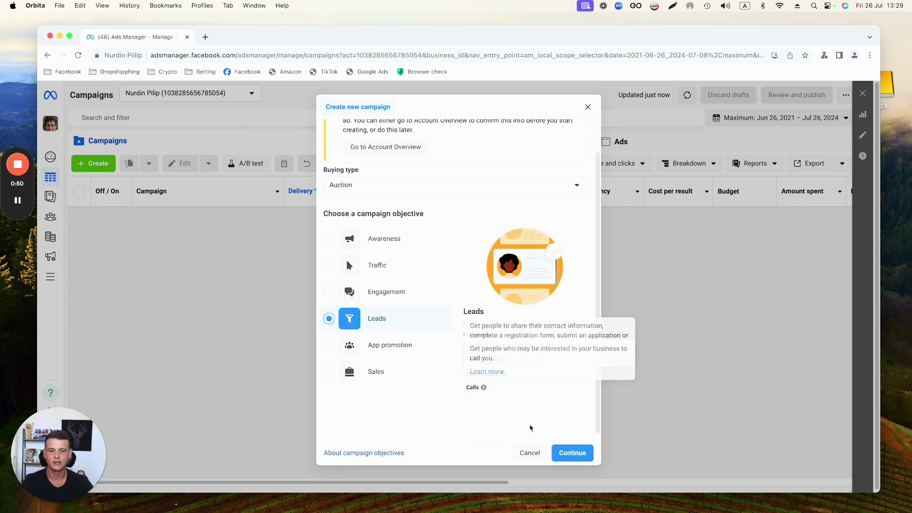
click(572, 452)
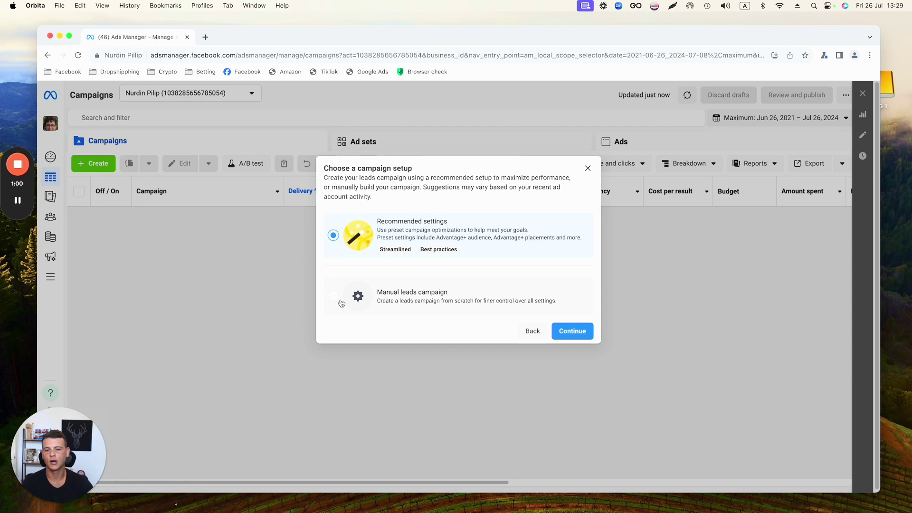
click(332, 296)
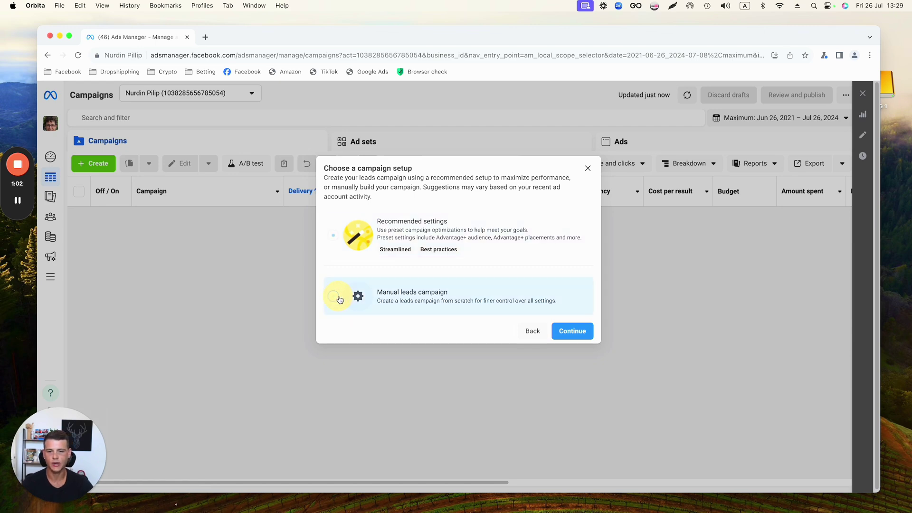
click(570, 332)
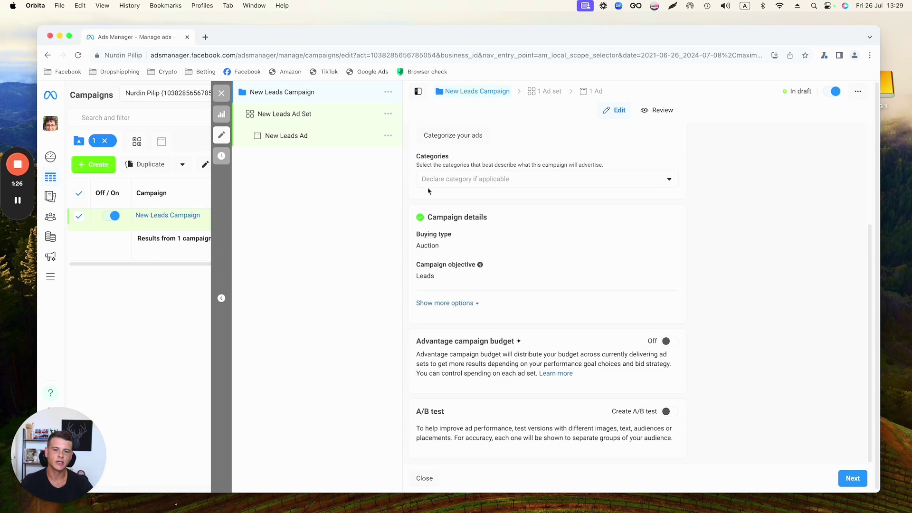
Switch the New Leads Ad Set's Facebook Page to the Diana Gel Nails page.
click(301, 116)
scroll(423, 292, down, 3)
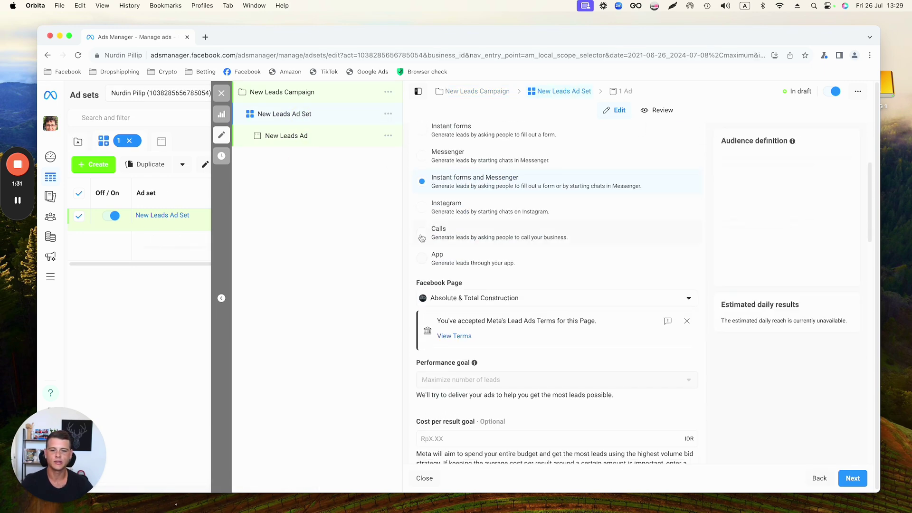
scroll(428, 285, down, 1)
click(432, 257)
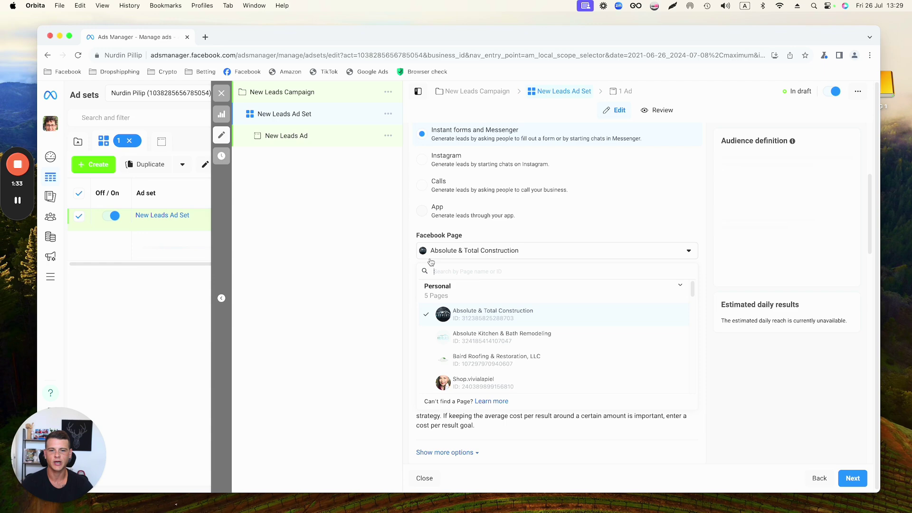
click(513, 330)
scroll(428, 271, down, 3)
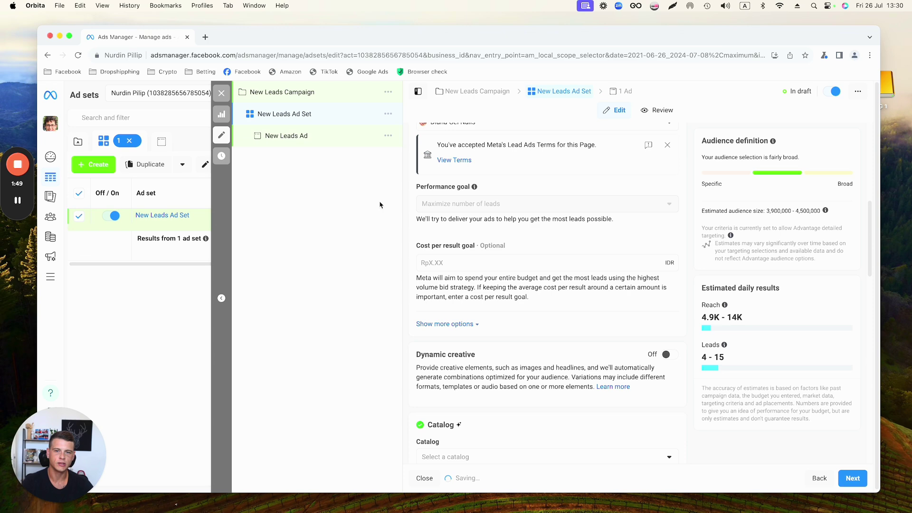
Change the New Leads Ad's format from single image to Carousel.
click(305, 156)
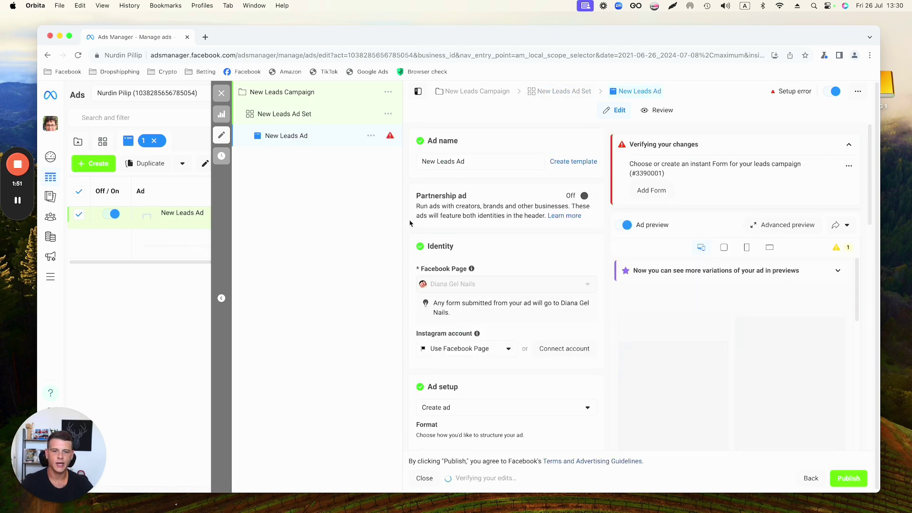
scroll(409, 218, down, 1)
scroll(410, 219, down, 2)
scroll(408, 221, down, 2)
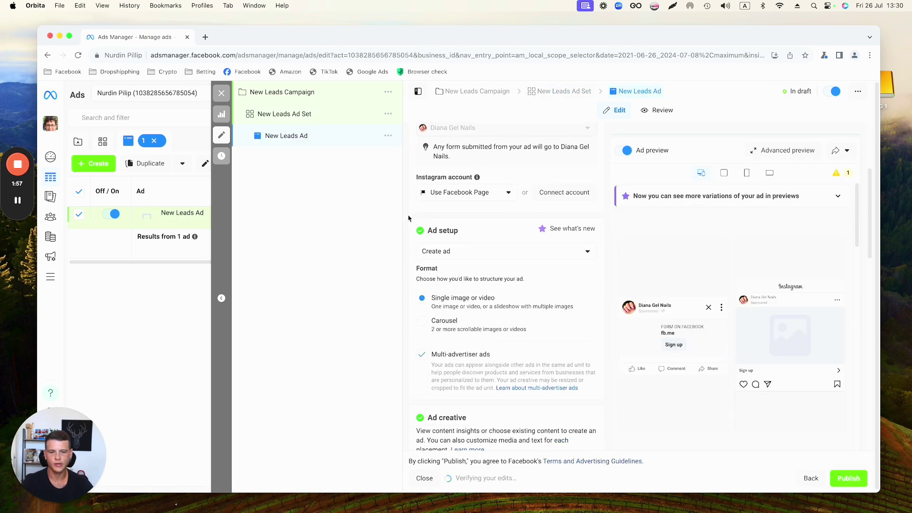
scroll(405, 223, down, 1)
scroll(407, 223, down, 2)
scroll(407, 228, up, 2)
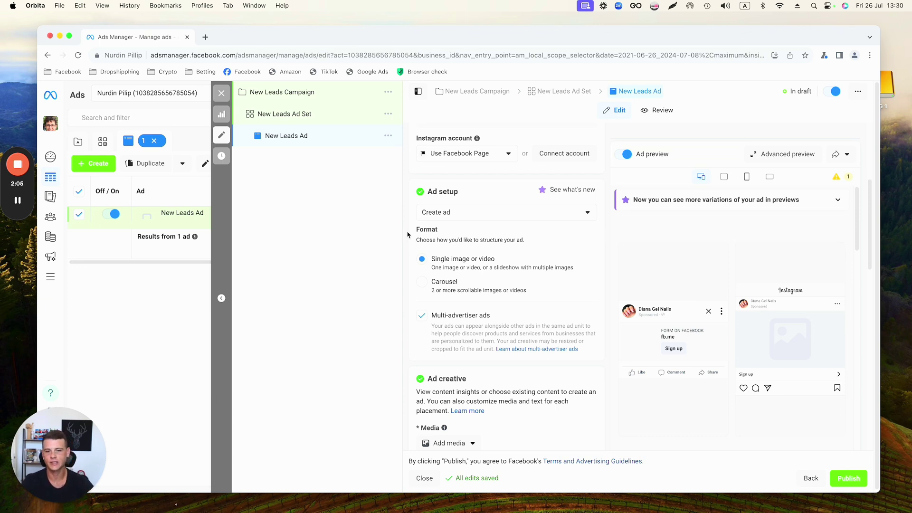
click(421, 284)
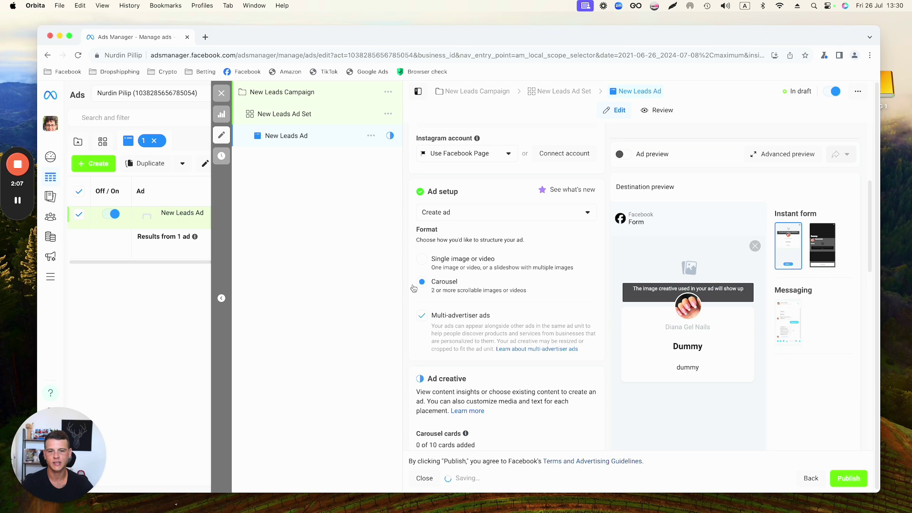
scroll(411, 298, down, 2)
scroll(406, 252, down, 1)
scroll(407, 250, down, 1)
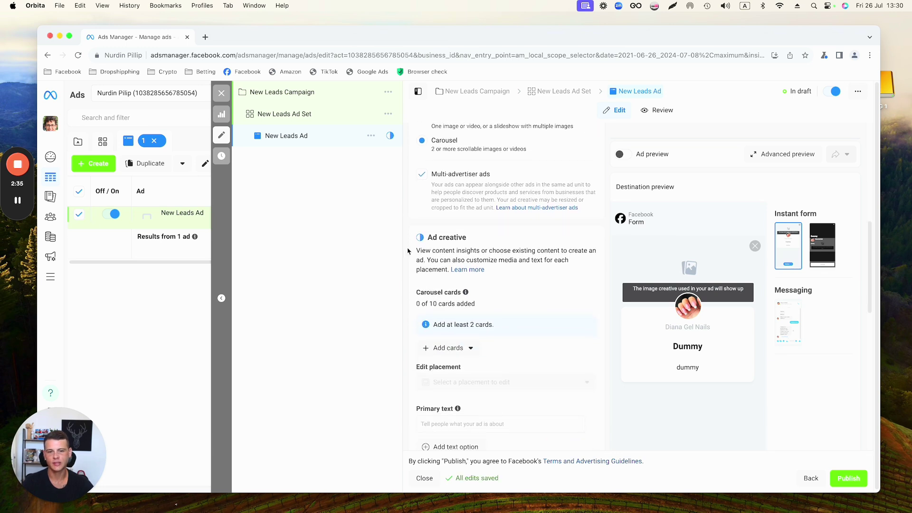
scroll(407, 247, down, 2)
scroll(408, 244, down, 1)
scroll(410, 245, down, 1)
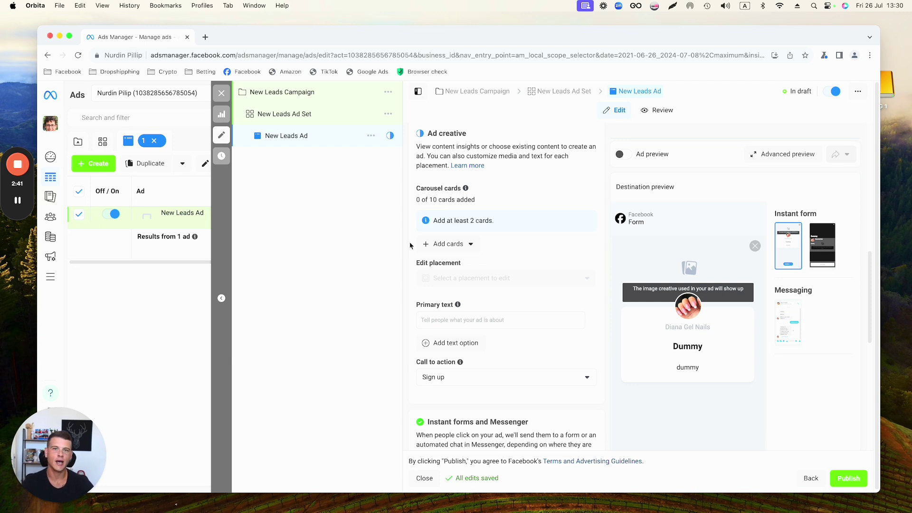
Add image cards 1.jpg, 2.jpg, 3.jpg and 4.jpg as the carousel's four cards.
click(465, 249)
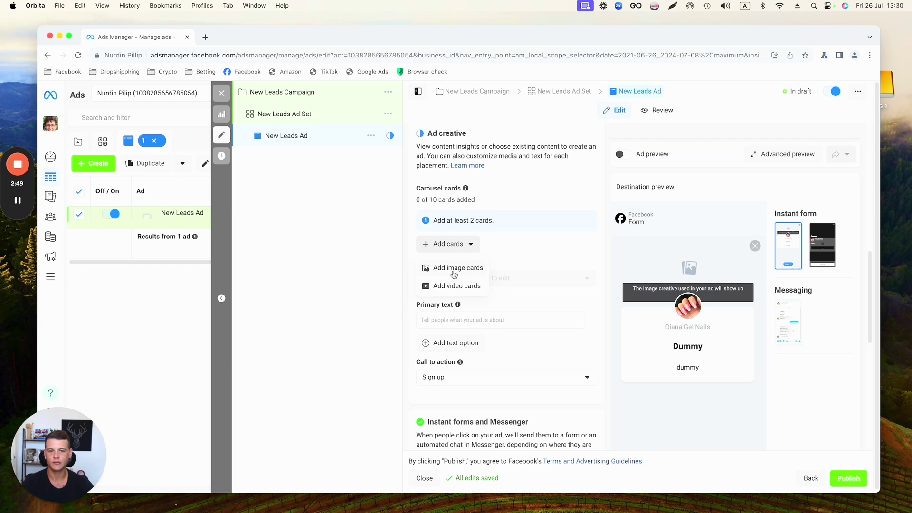
click(453, 275)
click(311, 224)
click(255, 224)
click(425, 223)
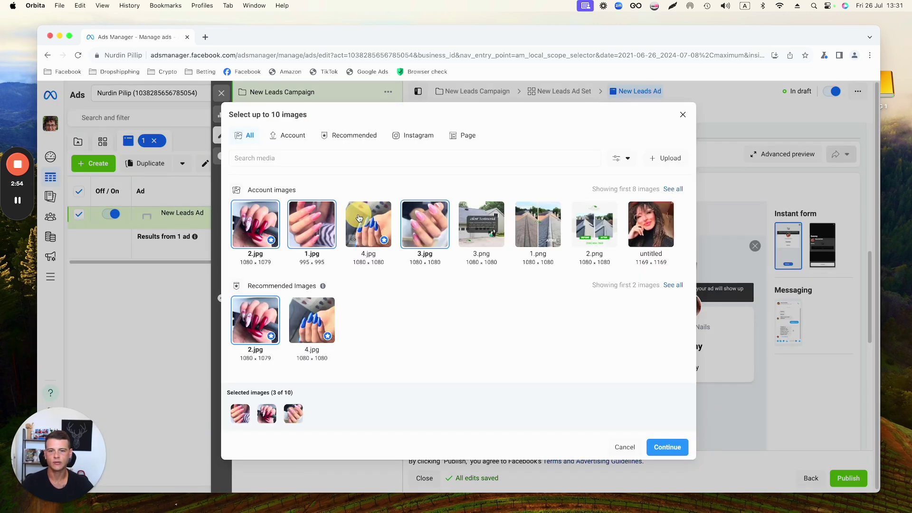
click(368, 224)
key(Return)
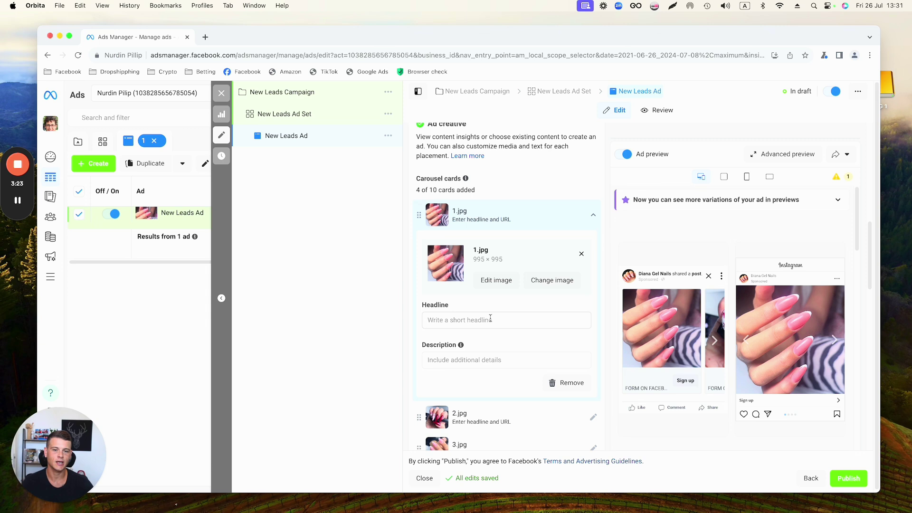
mouse_move(673, 335)
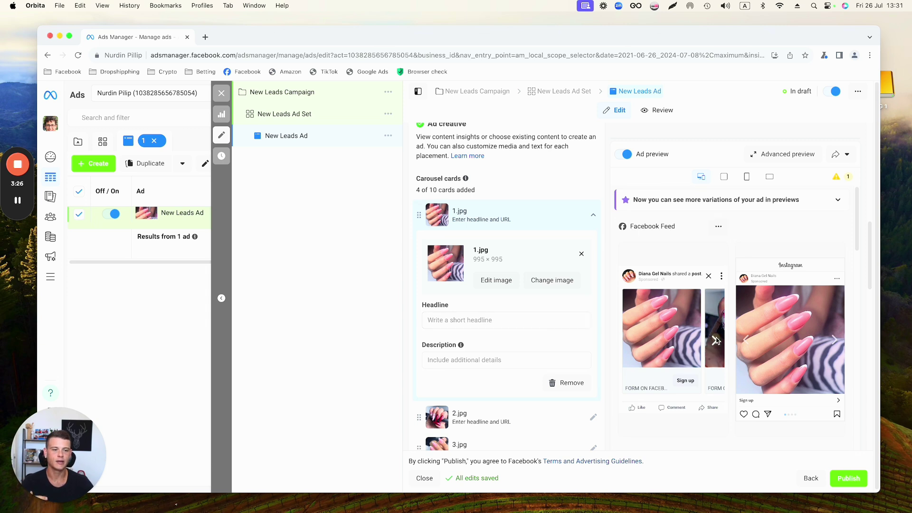
Advance the feed preview to the next carousel card.
click(714, 340)
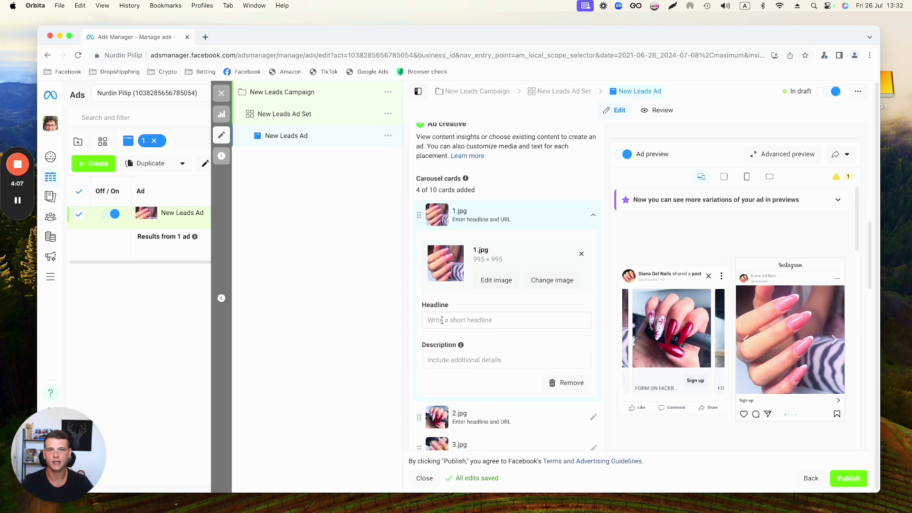
scroll(441, 320, down, 1)
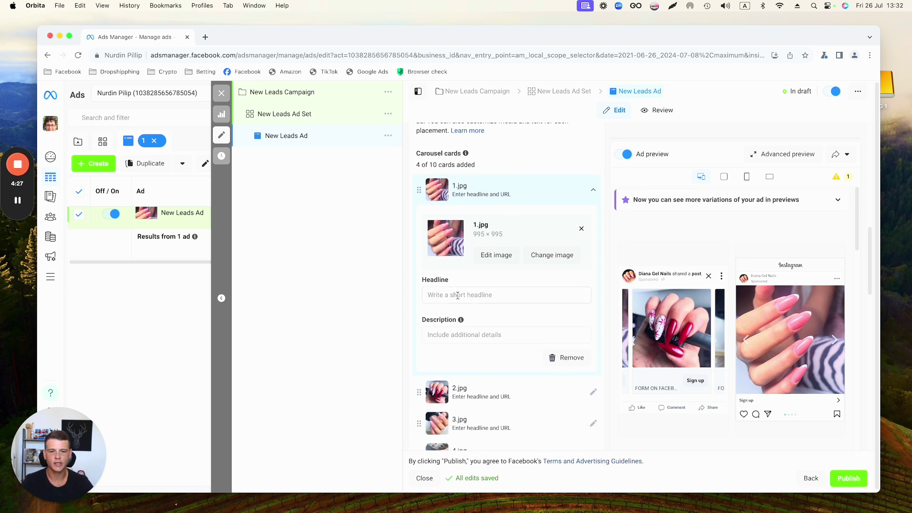
Paste the headline 'Nail Magic with Diana! 💅' into card 1 and apply it to all four cards.
click(458, 295)
text(Nail Magic with Diana! 💅✨)
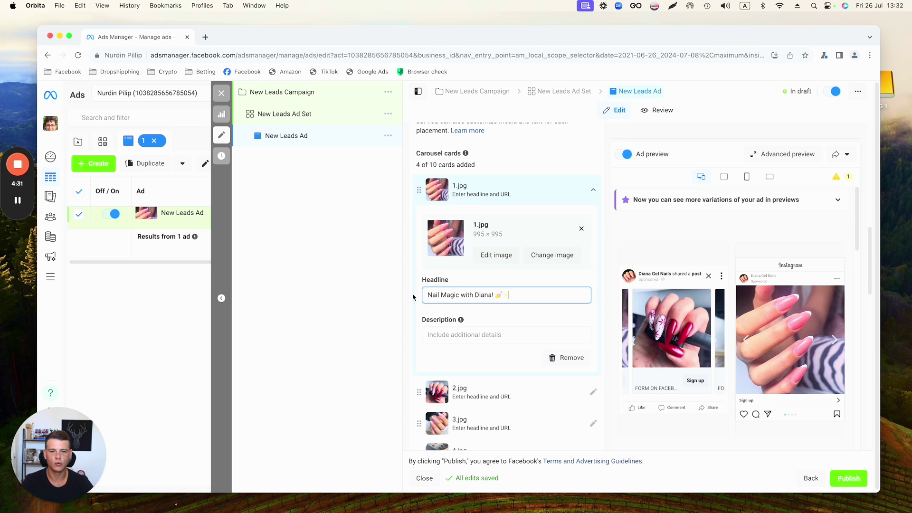
click(411, 293)
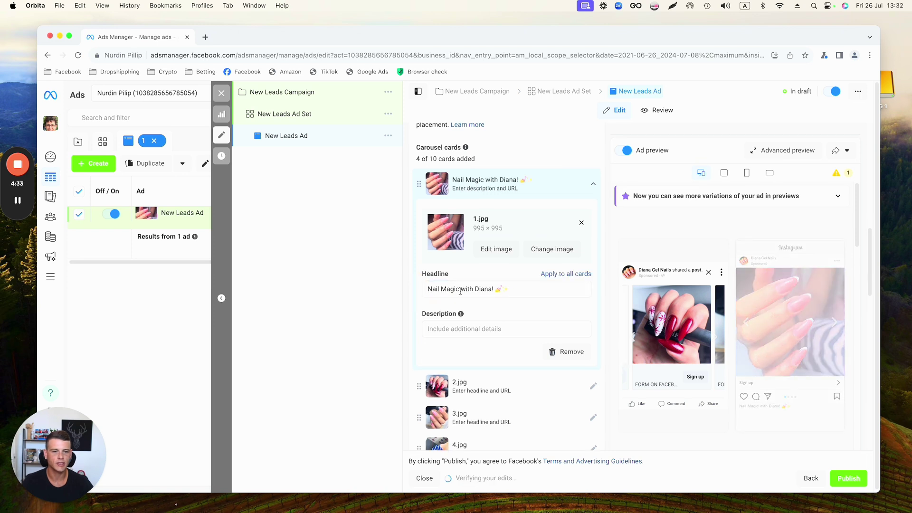
click(563, 275)
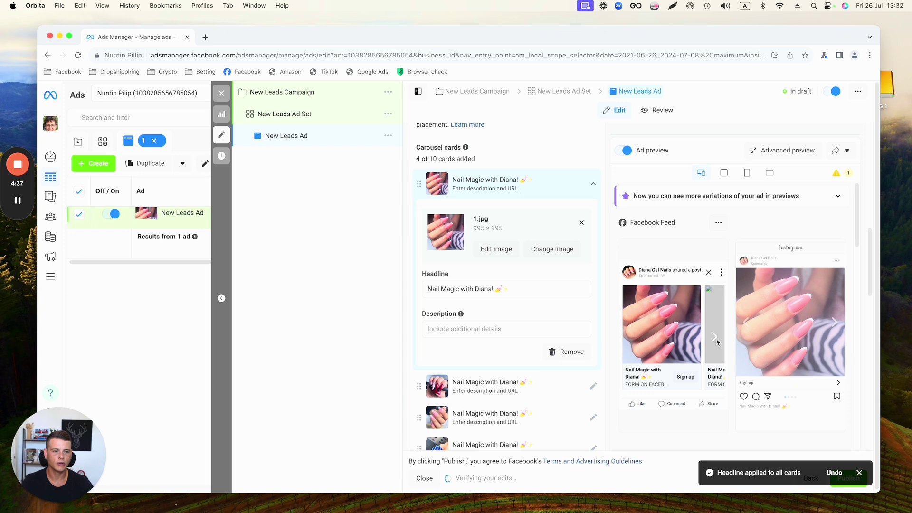
click(714, 339)
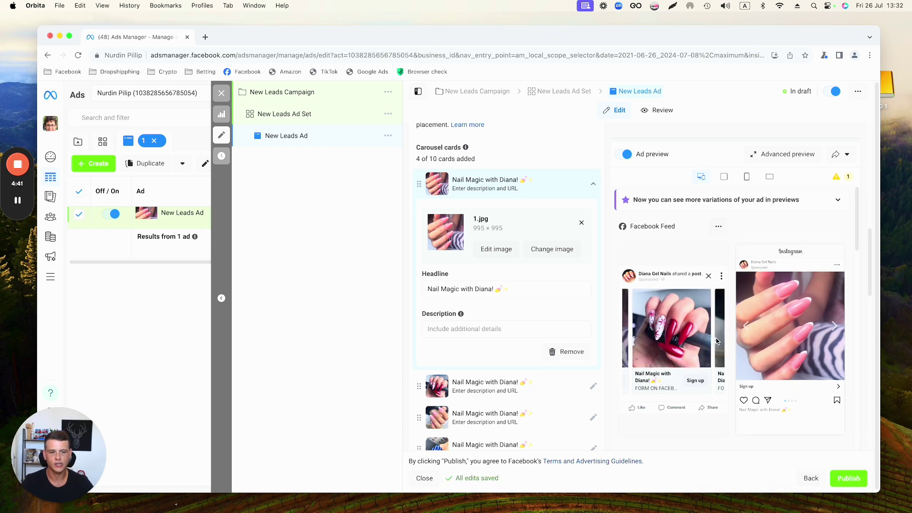
click(426, 314)
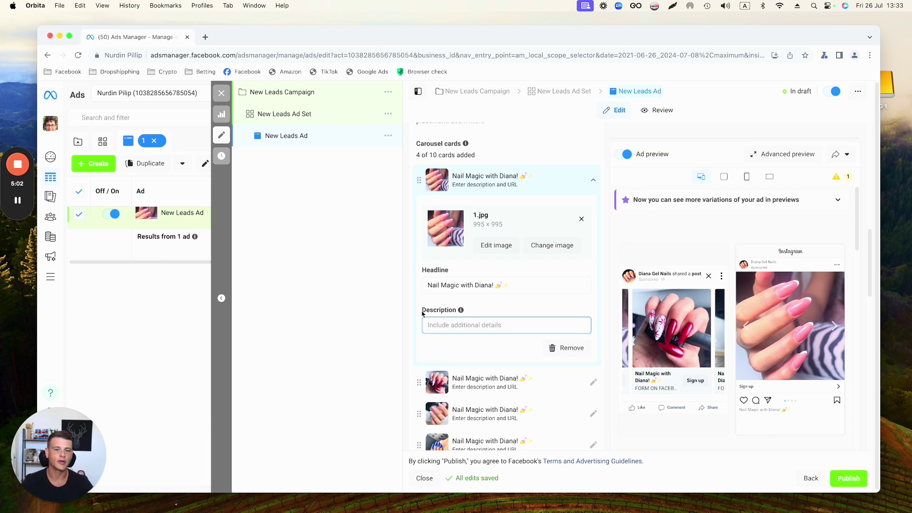
Paste the 'Ready for stunning nails?…' primary text and set the call to action to Book now.
click(410, 315)
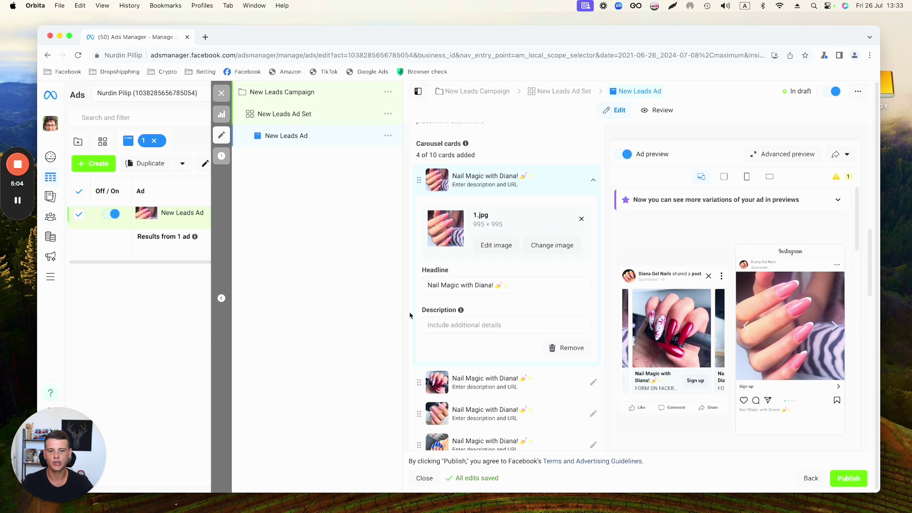
scroll(409, 314, down, 5)
drag(417, 288, 454, 291)
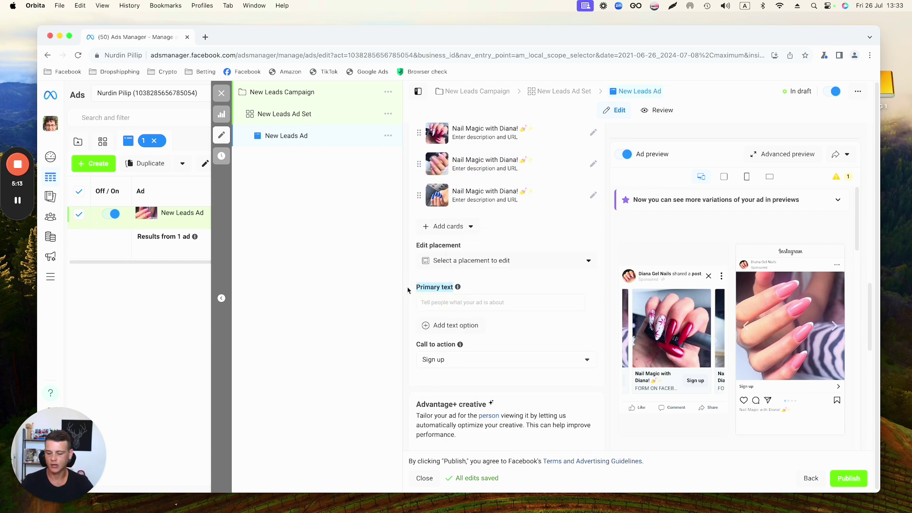
click(448, 302)
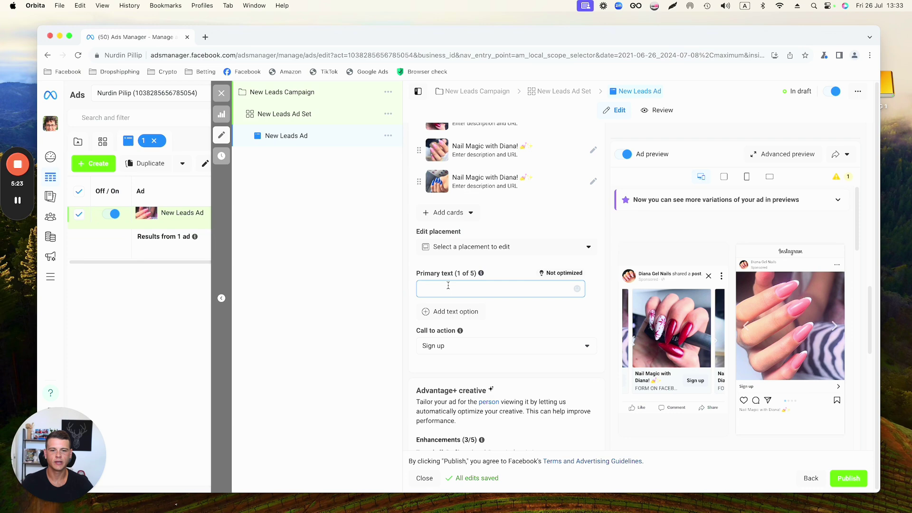
key(super+v)
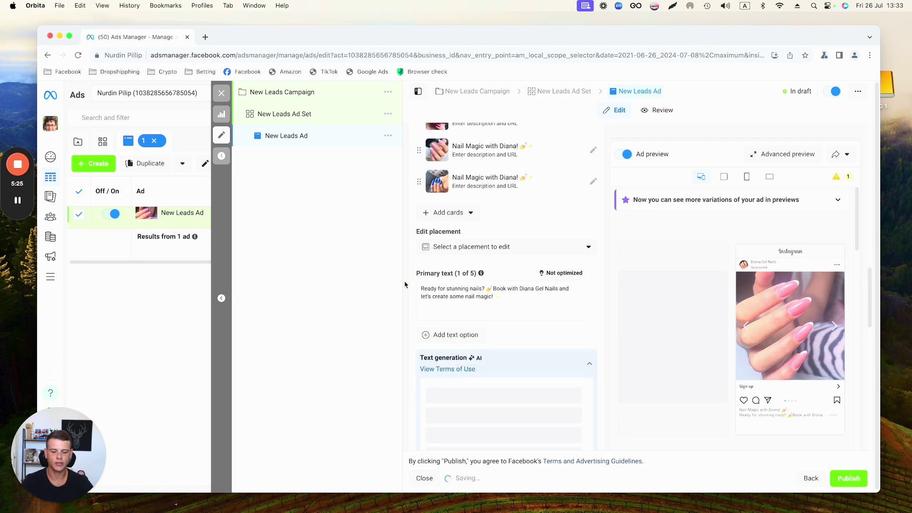
scroll(407, 280, down, 2)
scroll(407, 281, down, 3)
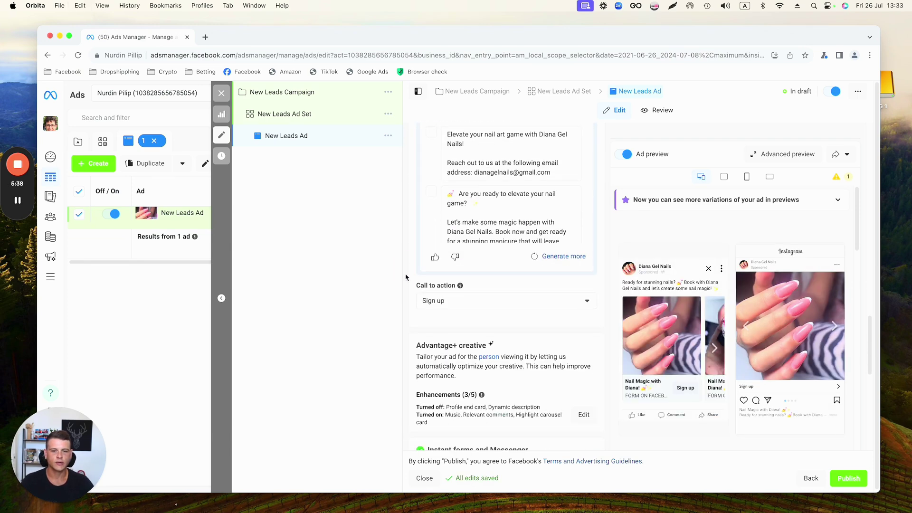
scroll(420, 286, down, 1)
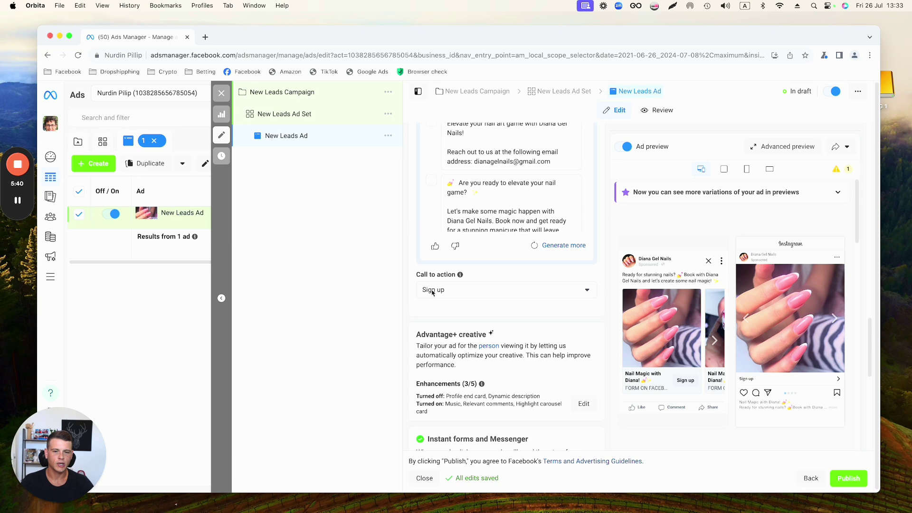
click(432, 291)
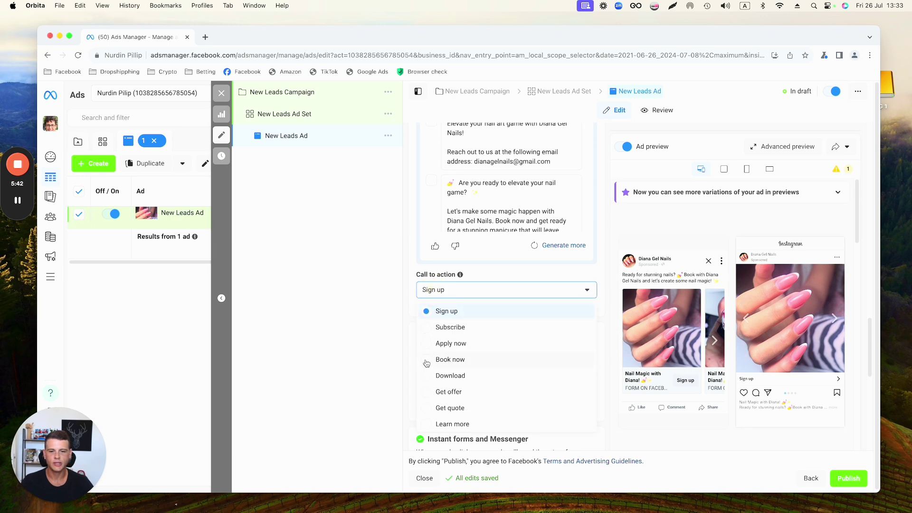
click(427, 360)
scroll(414, 305, down, 4)
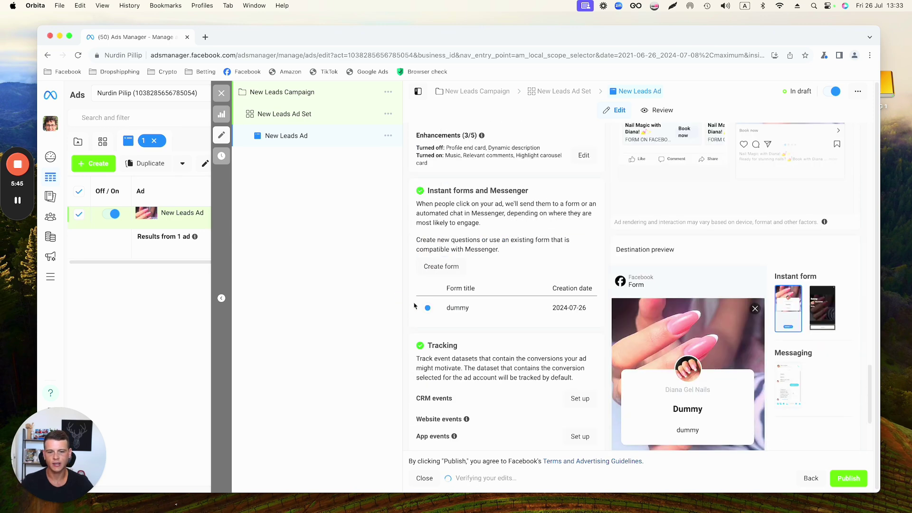
scroll(415, 305, up, 2)
scroll(419, 302, down, 3)
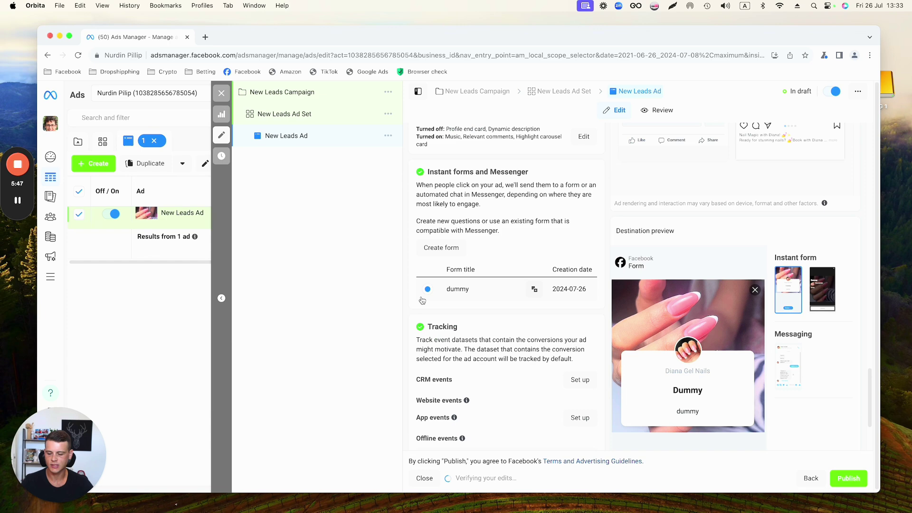
scroll(420, 298, down, 1)
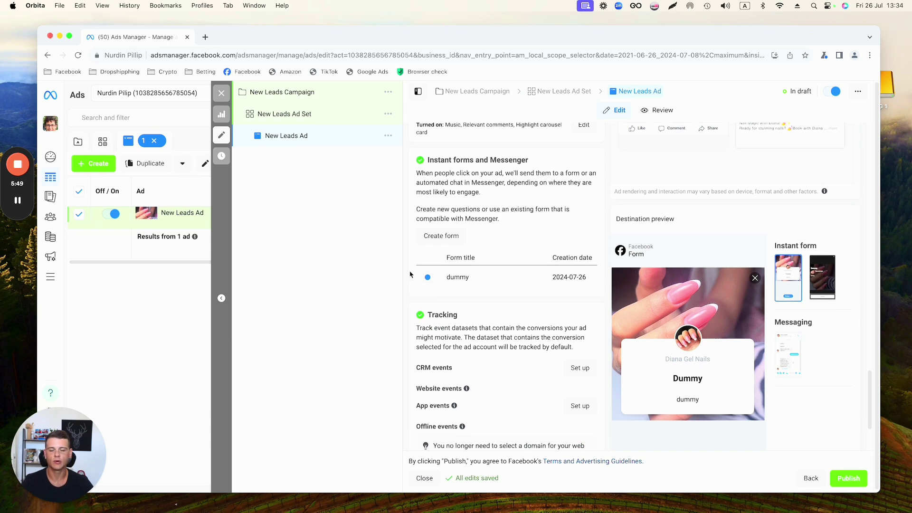
scroll(409, 274, up, 5)
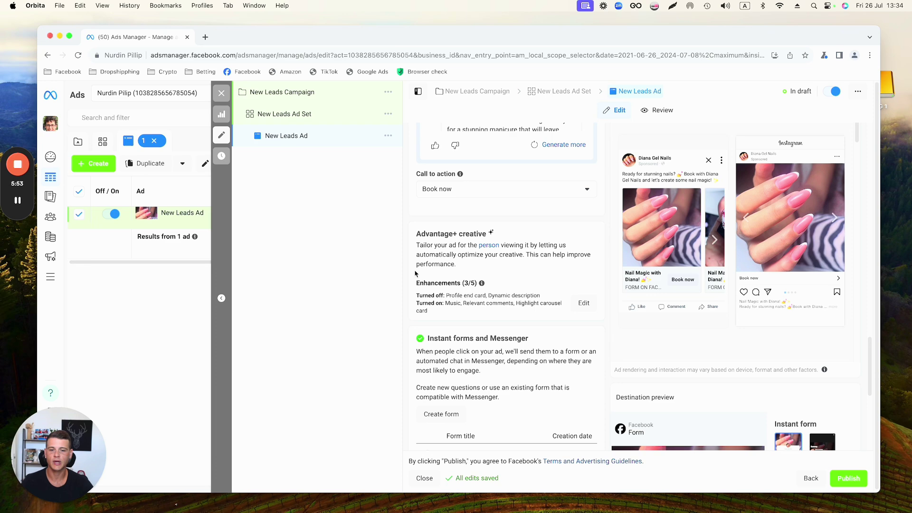
scroll(415, 274, up, 1)
scroll(413, 269, up, 2)
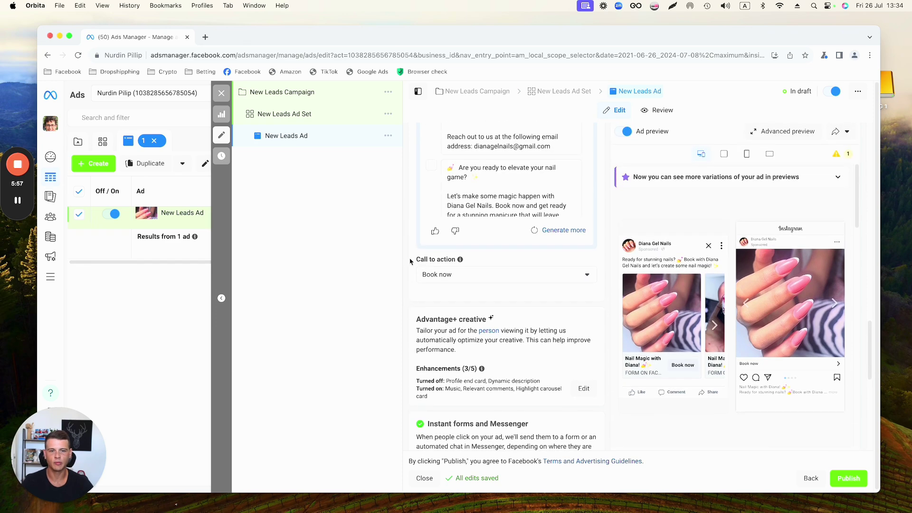
scroll(410, 262, up, 3)
scroll(410, 262, up, 3)
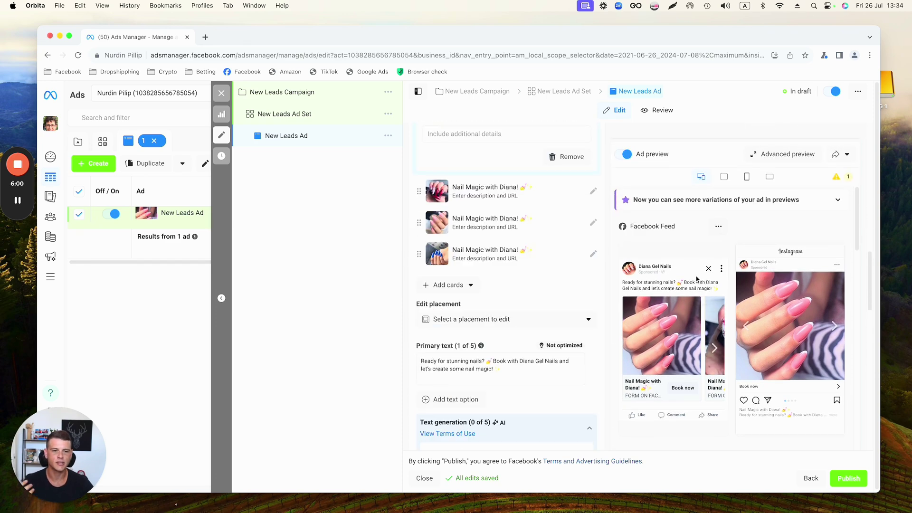
click(714, 348)
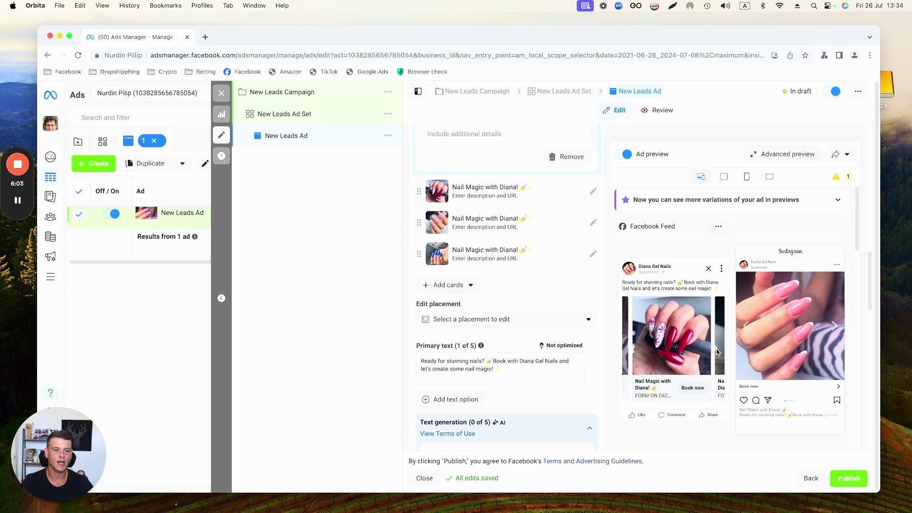
click(716, 349)
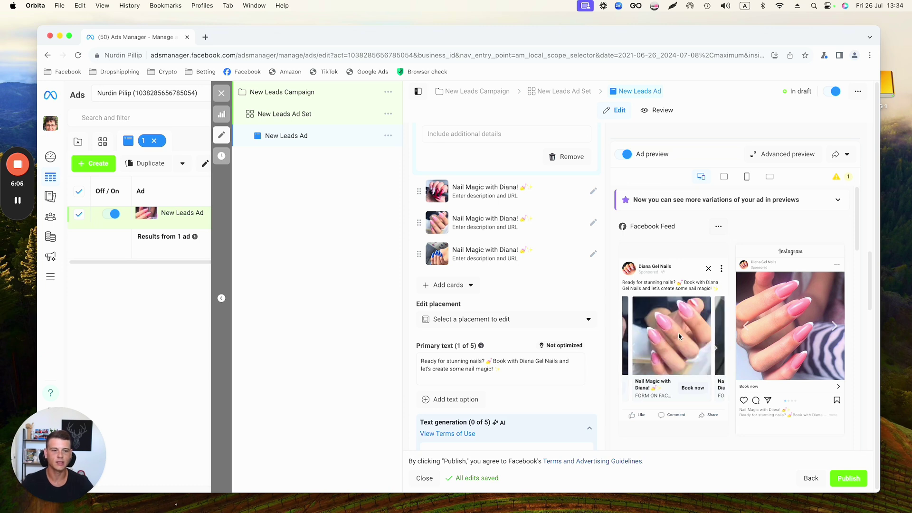